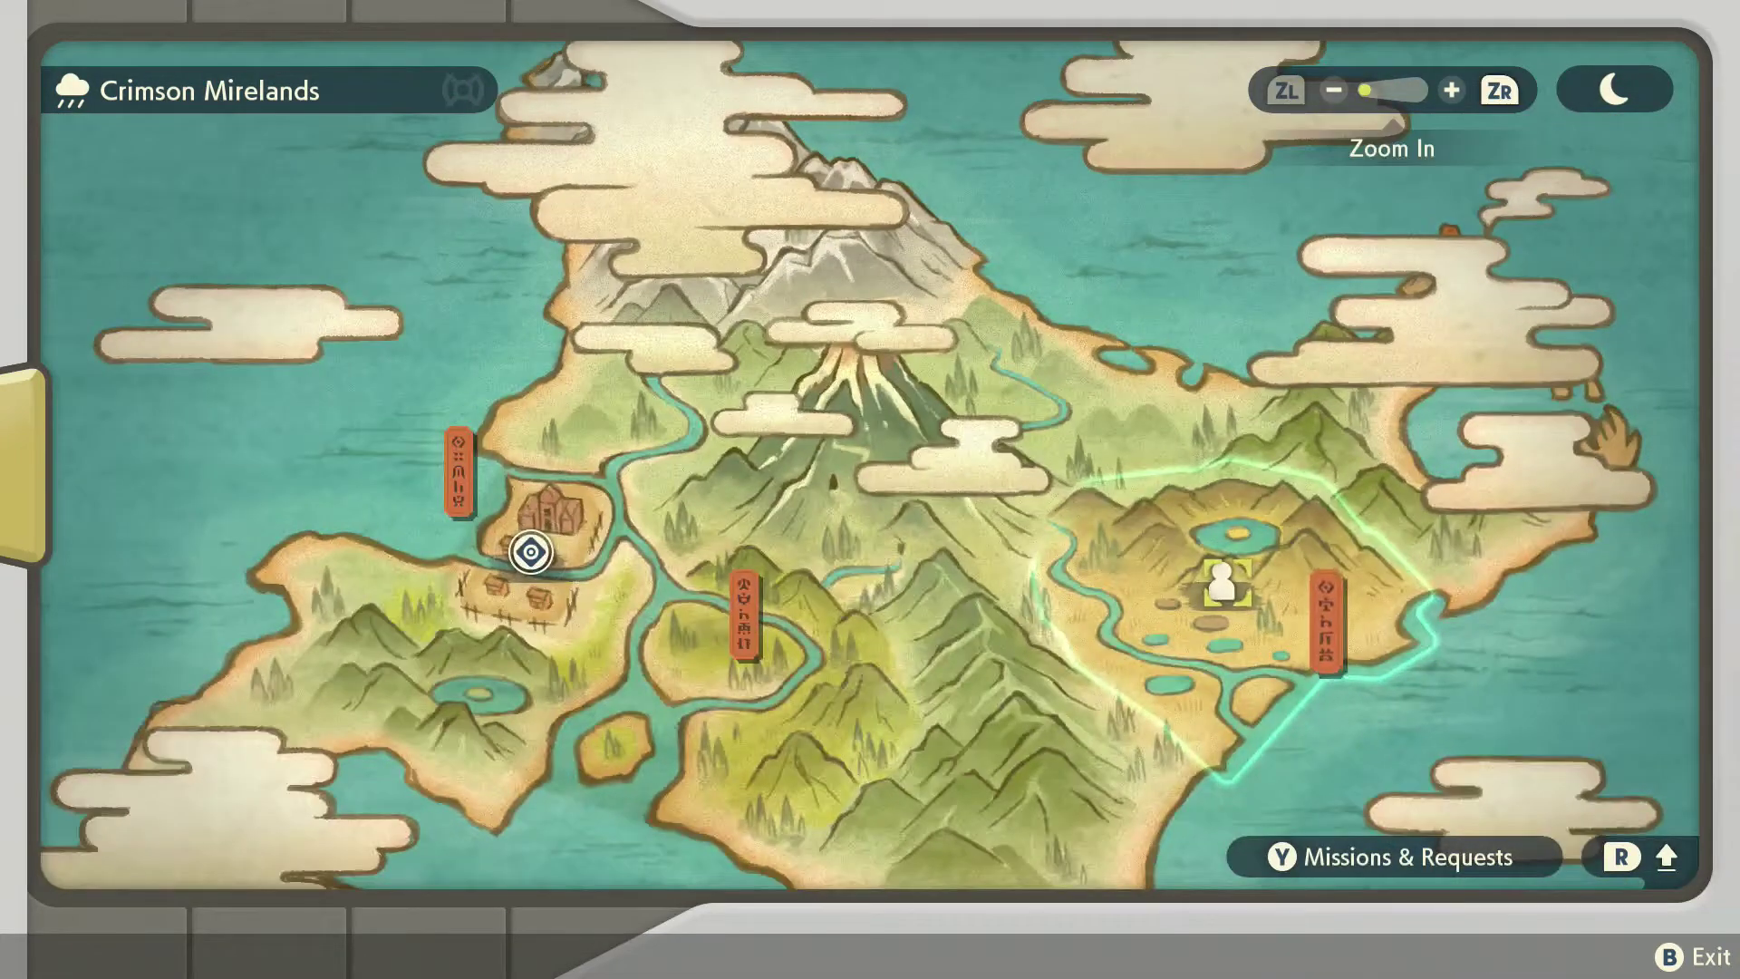
Zoom the Crimson Mirelands area map in twice to full detail
{"action": "key", "text": "plus"}
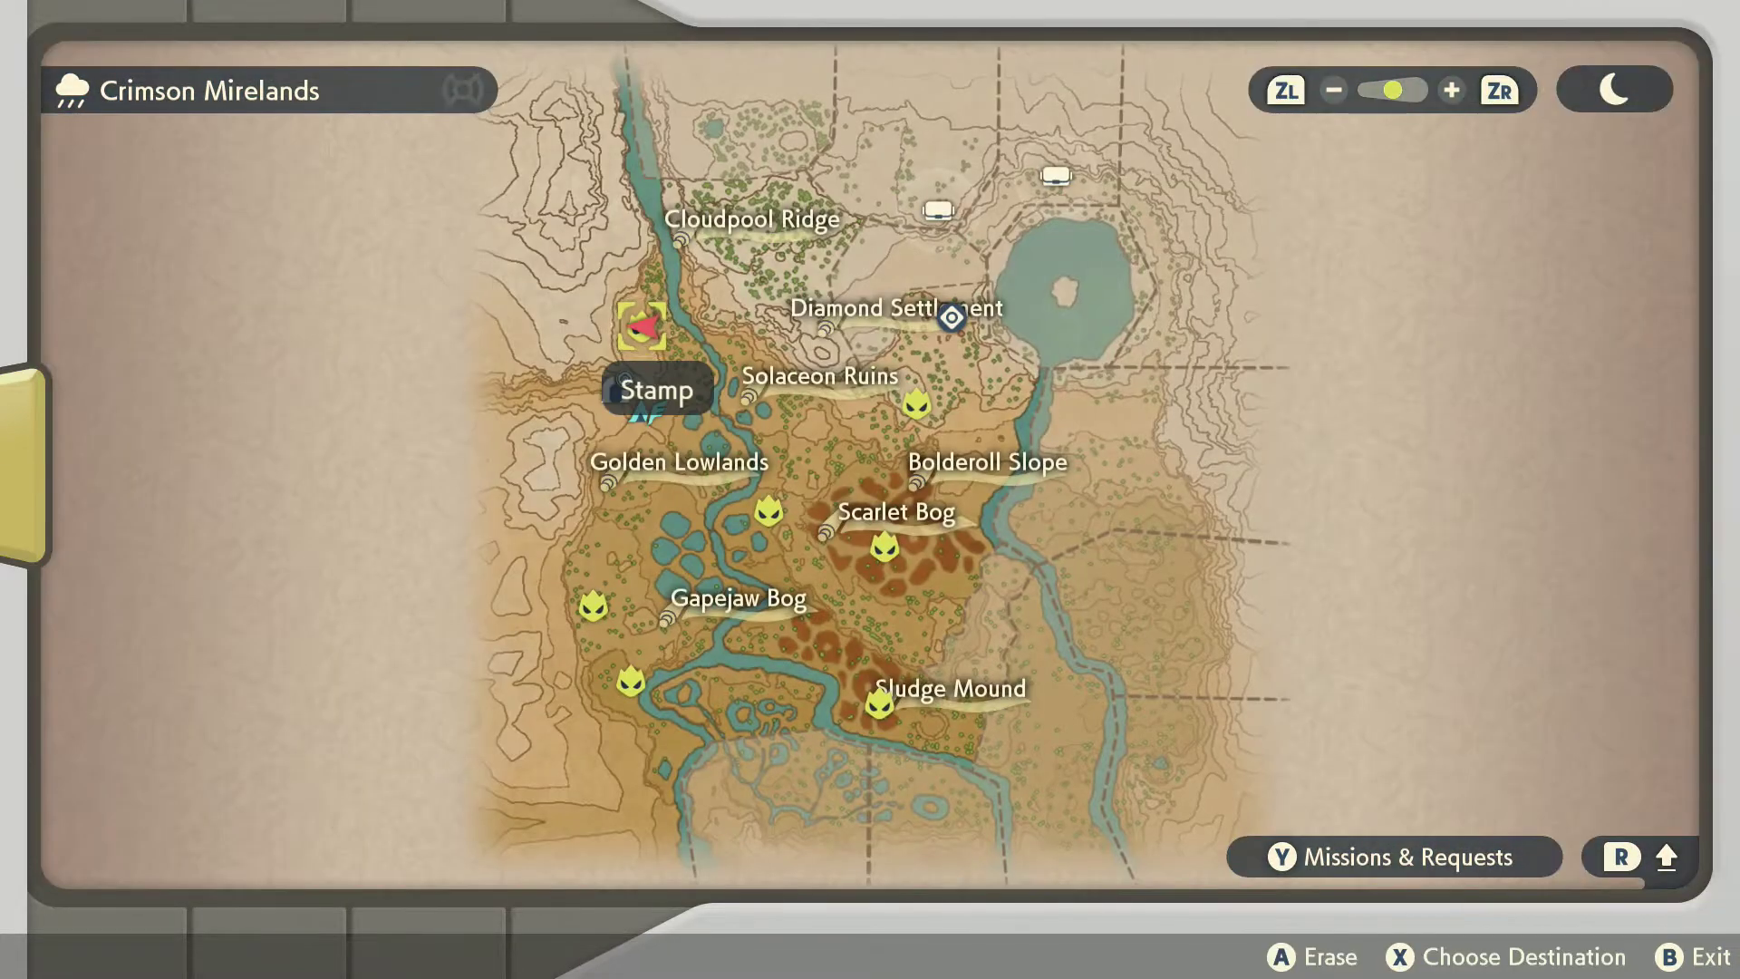
{"action": "key", "text": "plus"}
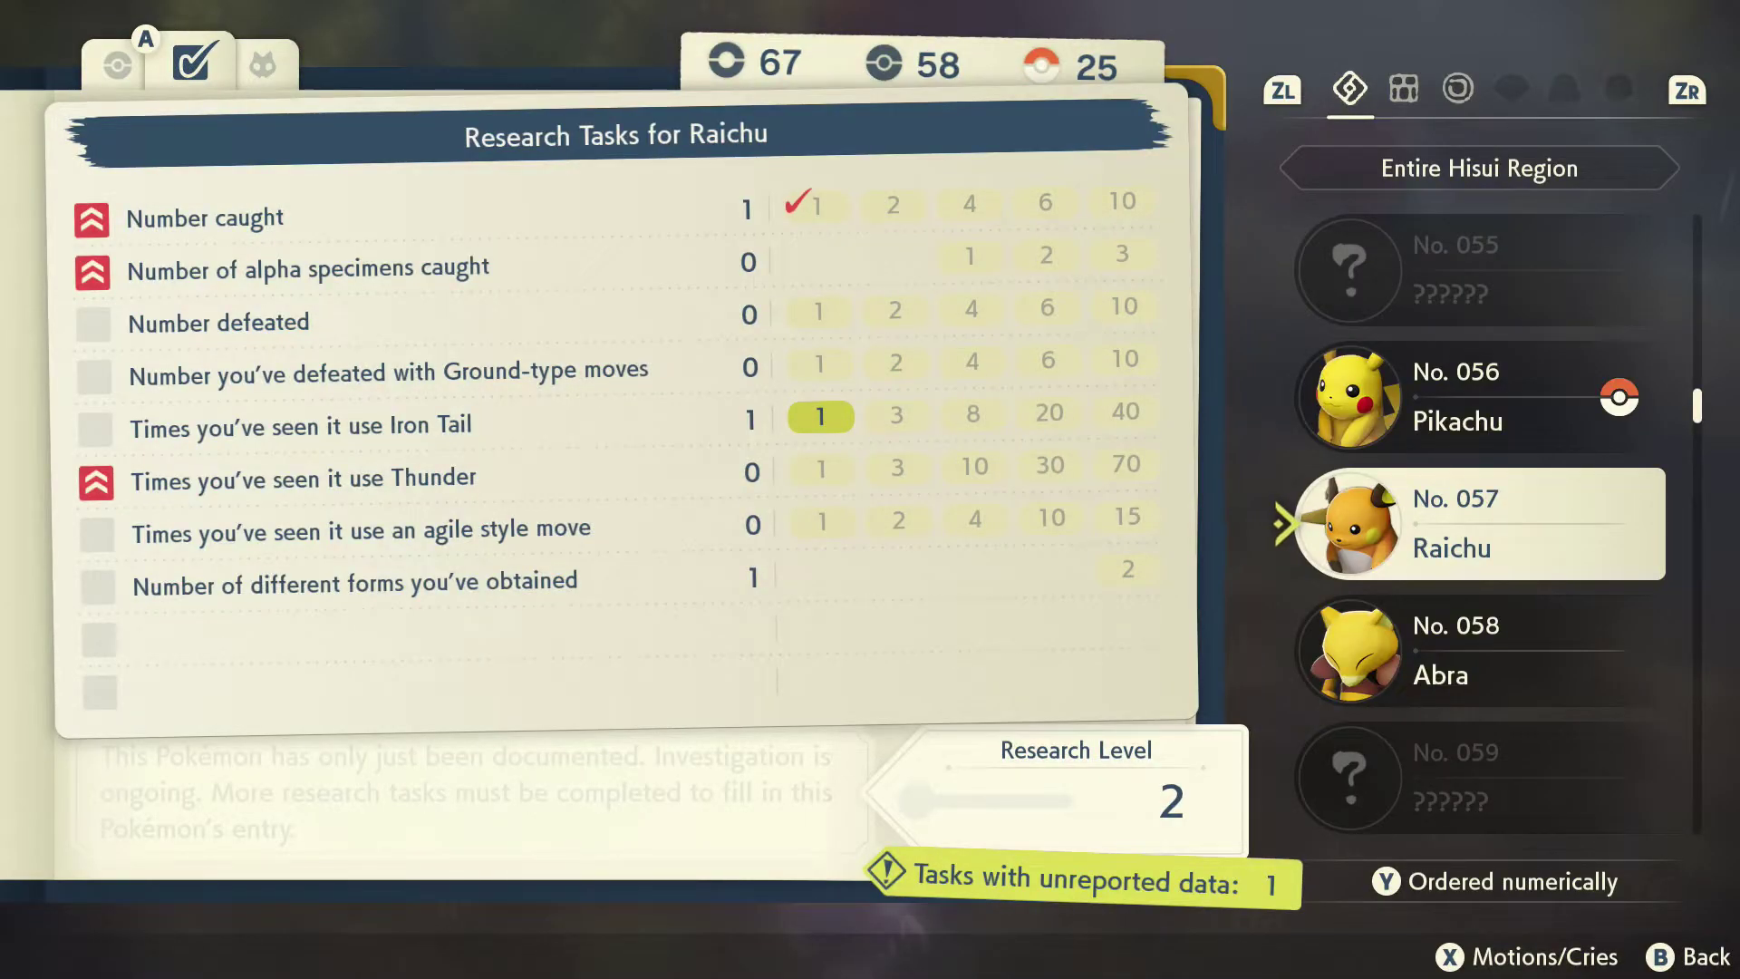
Check Raichu's Golden Lowlands habitat map and entry details, then return to its research tasks
{"action": "key", "text": "a"}
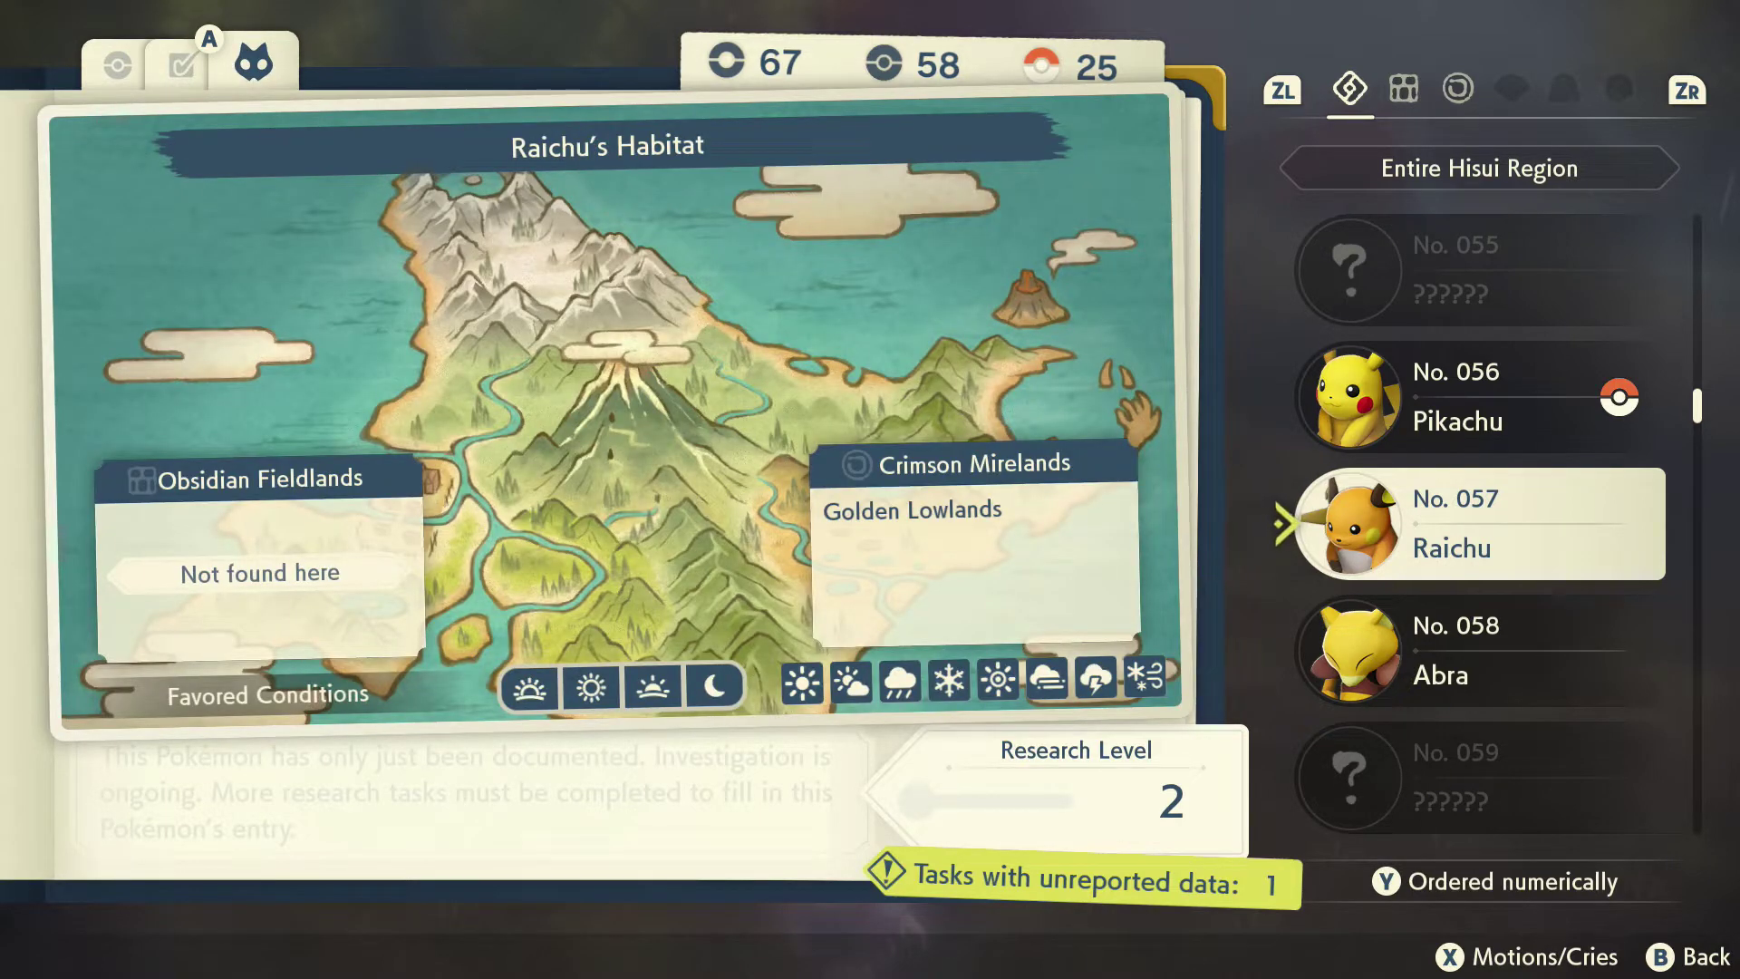
{"action": "key", "text": "a"}
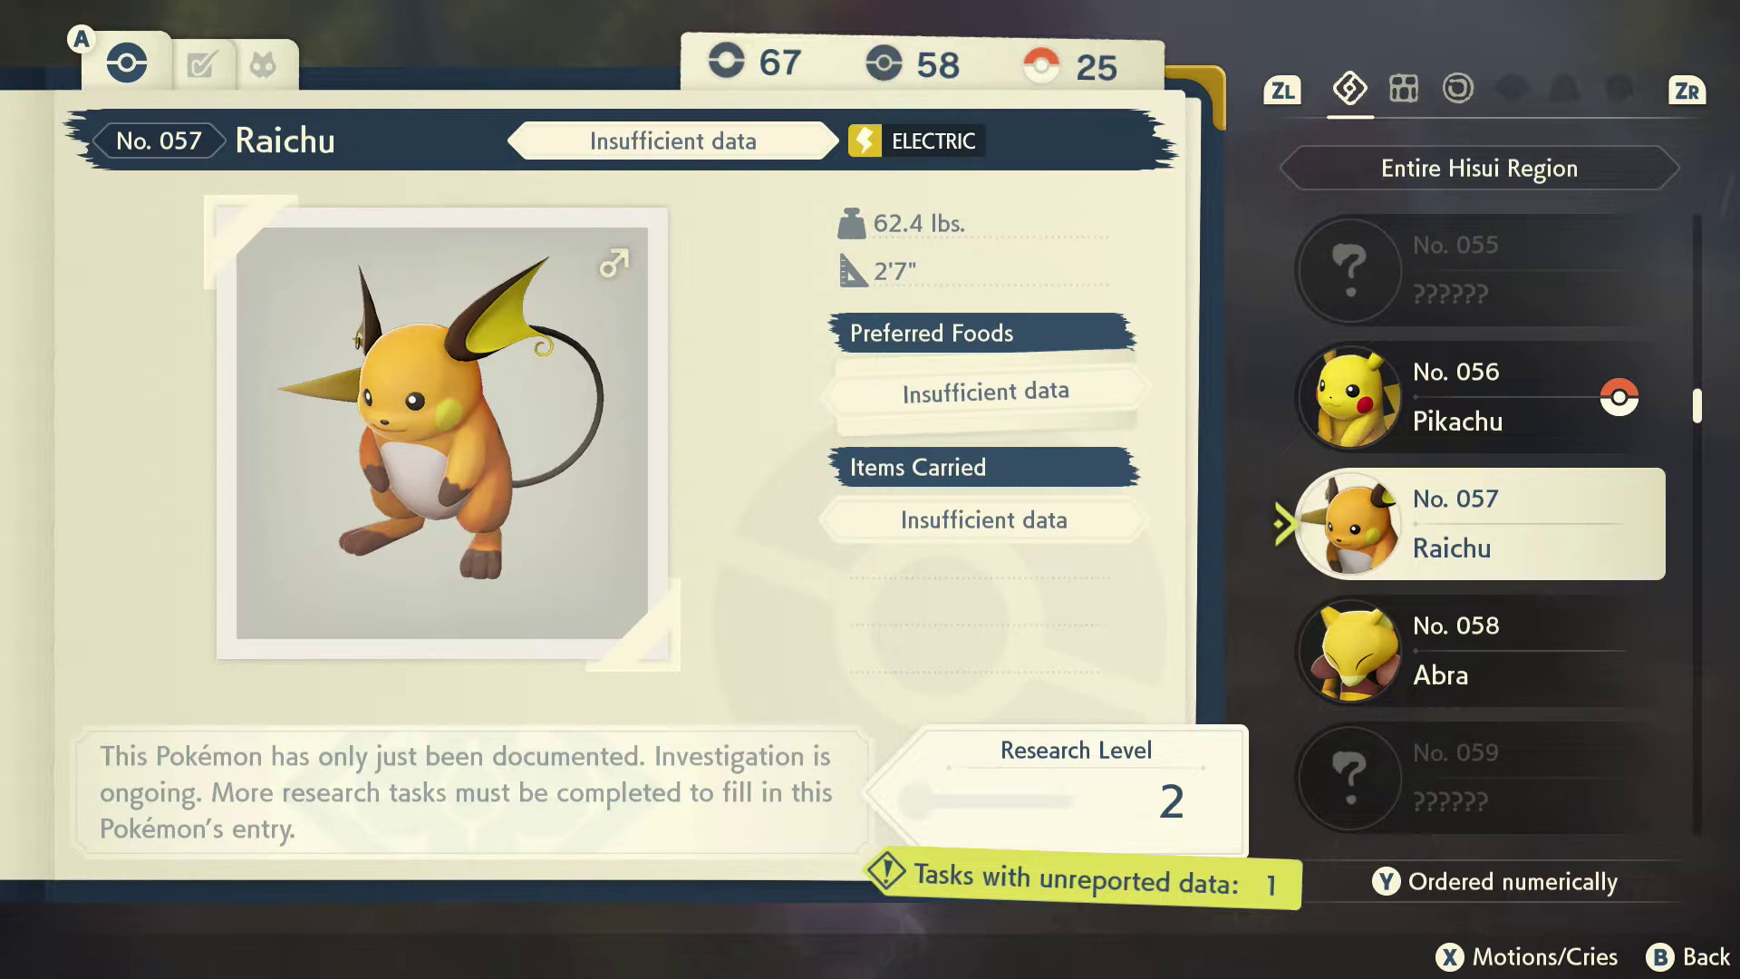
{"action": "key", "text": "a"}
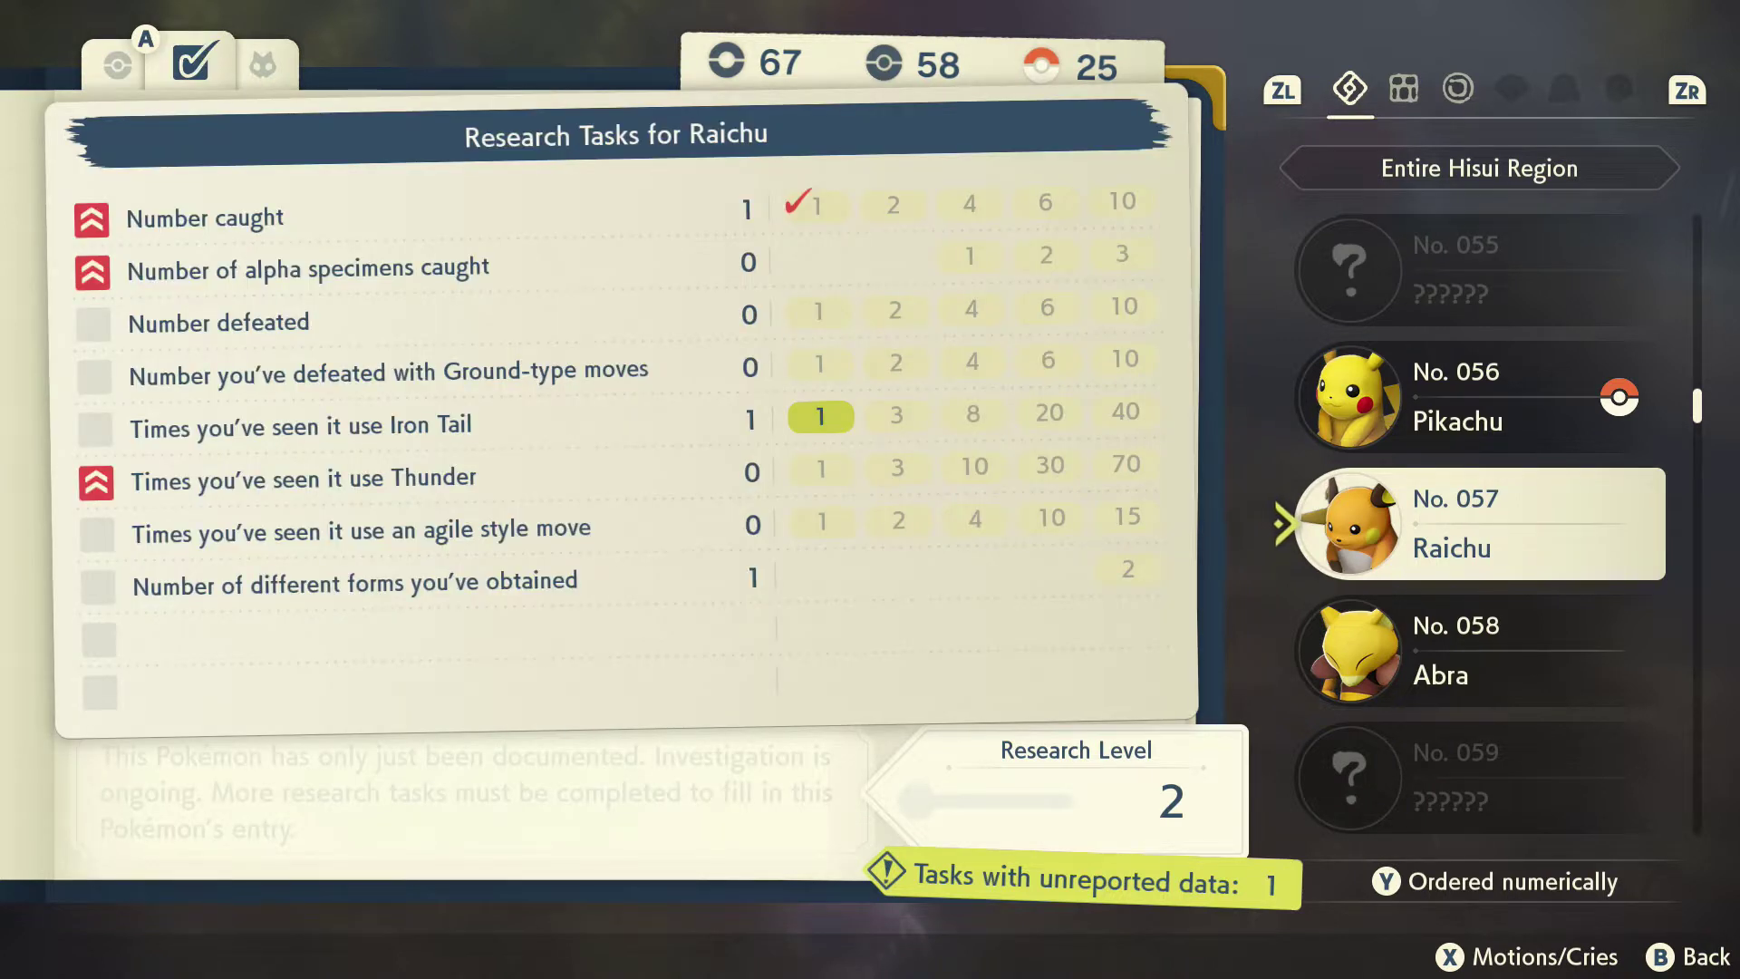